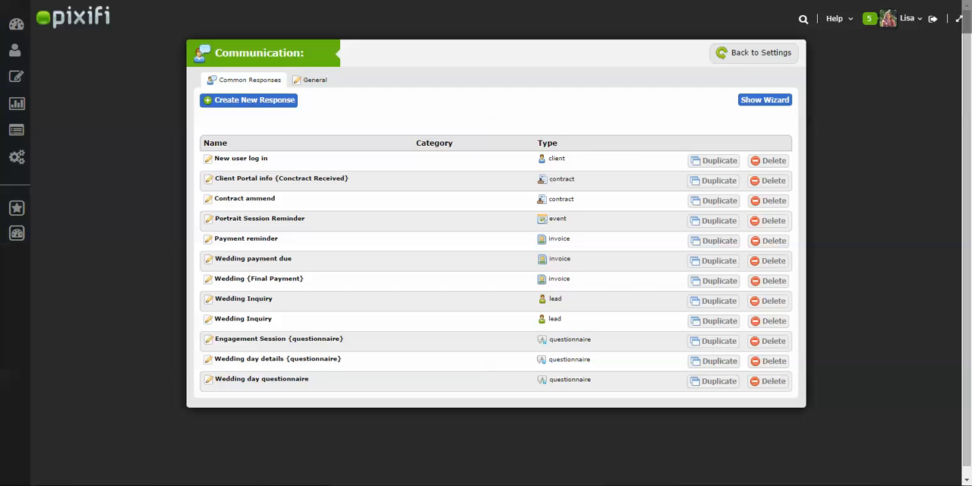
- Add the sample contract e-mail template "Wedding {Send Contract}" to the common responses
{"action": "left_click", "coordinate": [776, 101]}
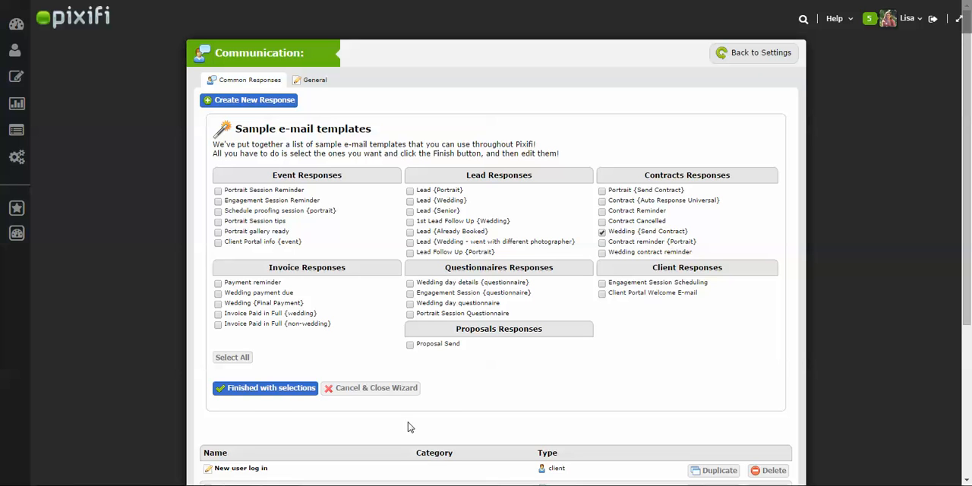
{"action": "left_click", "coordinate": [264, 388]}
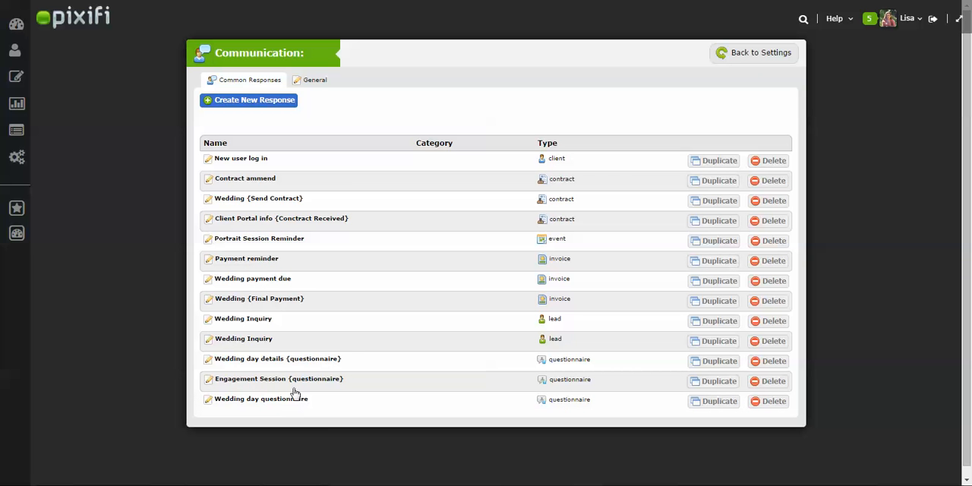
- Open the "Wedding {Send Contract}" response, look through its available response variables, and save it
{"action": "left_click", "coordinate": [293, 203]}
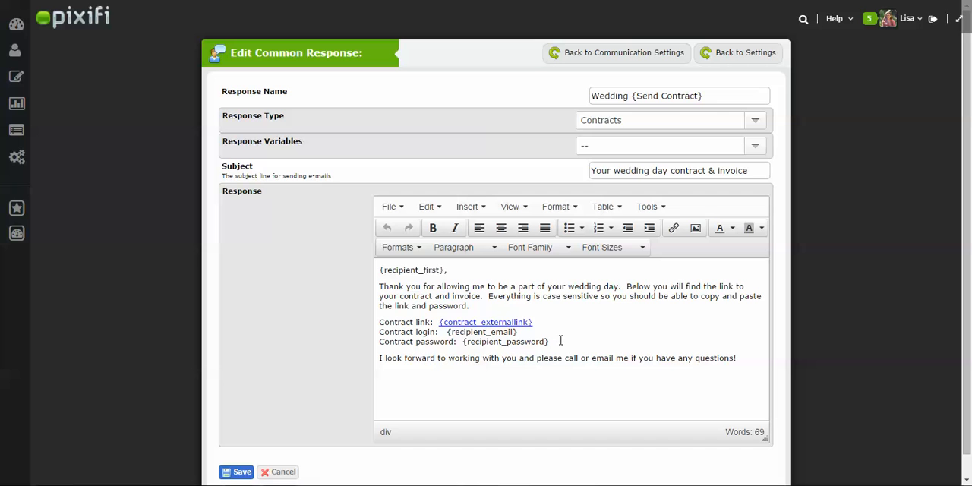
{"action": "left_click", "coordinate": [654, 149]}
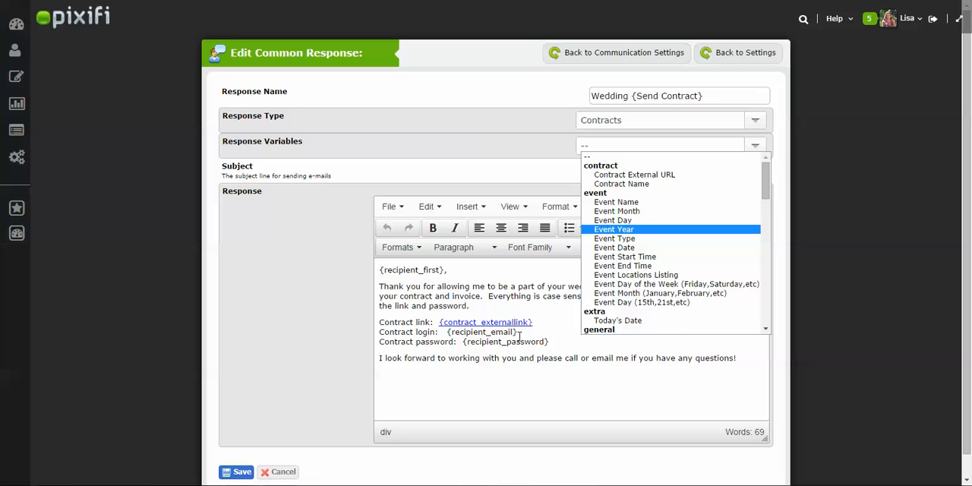
{"action": "left_click_drag", "start_coordinate": [767, 198], "coordinate": [770, 330]}
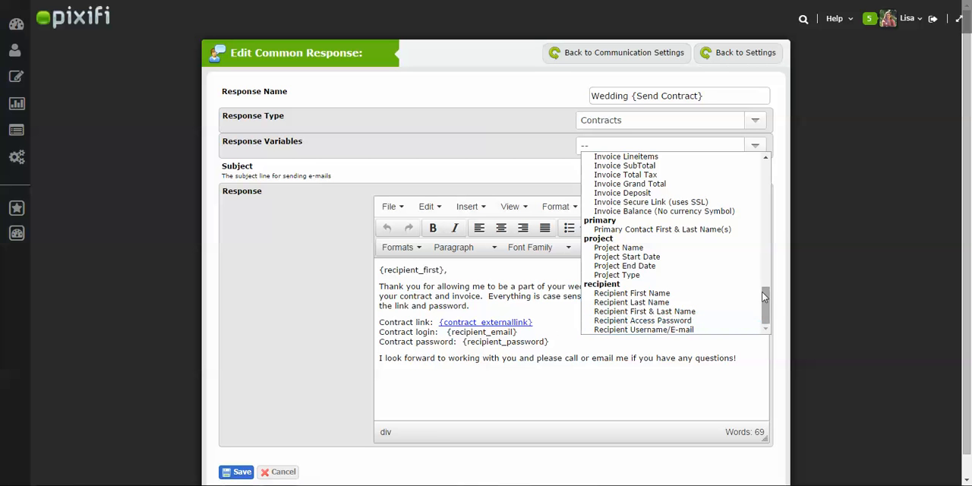
{"action": "left_click_drag", "start_coordinate": [766, 304], "coordinate": [787, 168]}
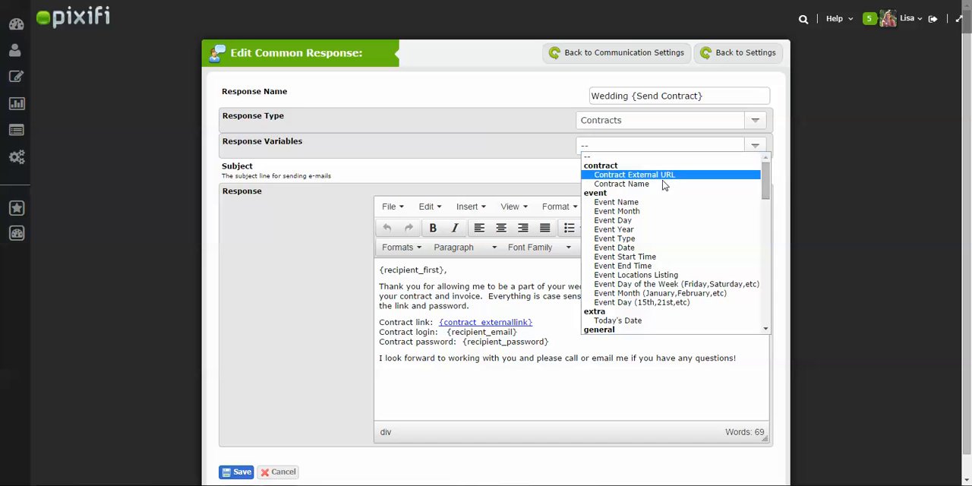
{"action": "left_click", "coordinate": [552, 340]}
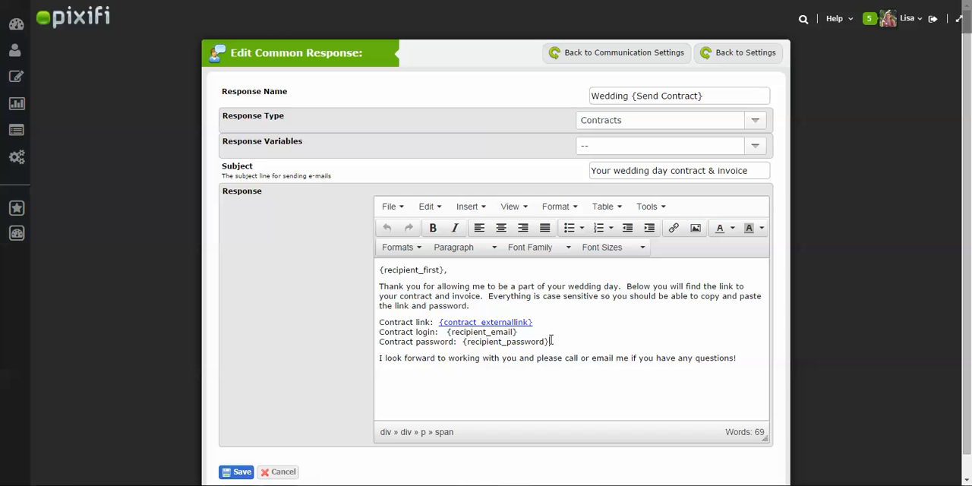
{"action": "left_click", "coordinate": [242, 472]}
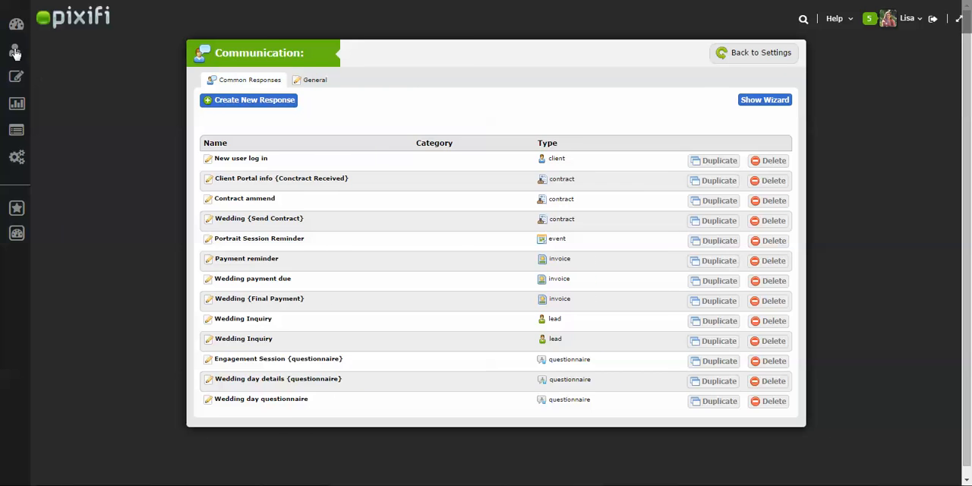
- Open the info page of the first client in the client list
{"action": "mouse_move", "coordinate": [34, 59]}
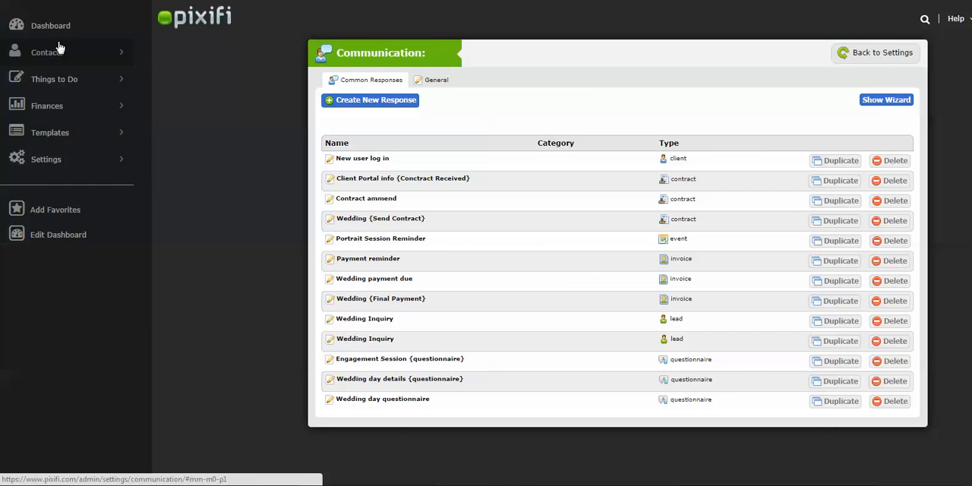
{"action": "left_click", "coordinate": [66, 52]}
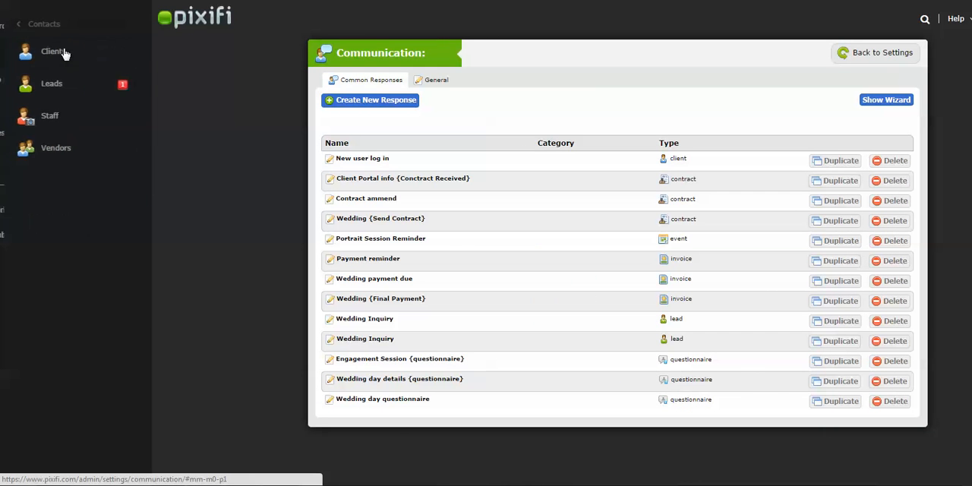
{"action": "left_click", "coordinate": [50, 51]}
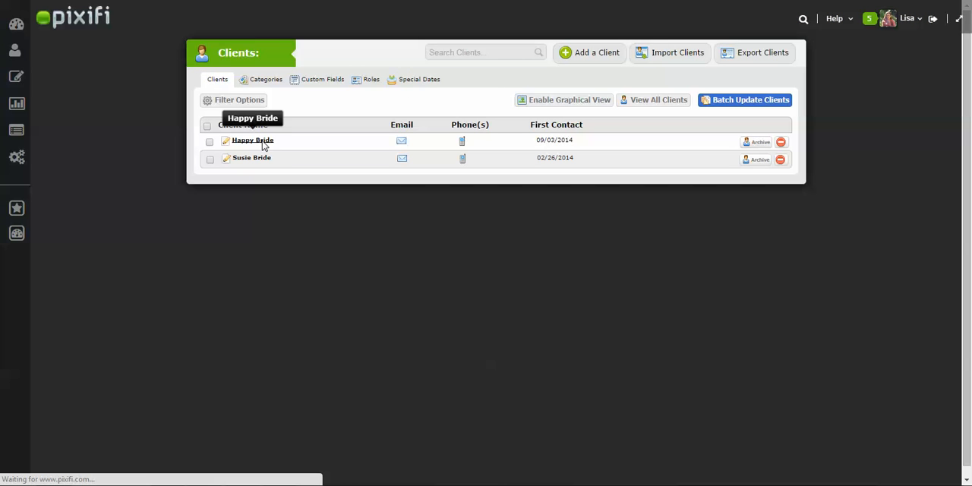
{"action": "left_click", "coordinate": [253, 140]}
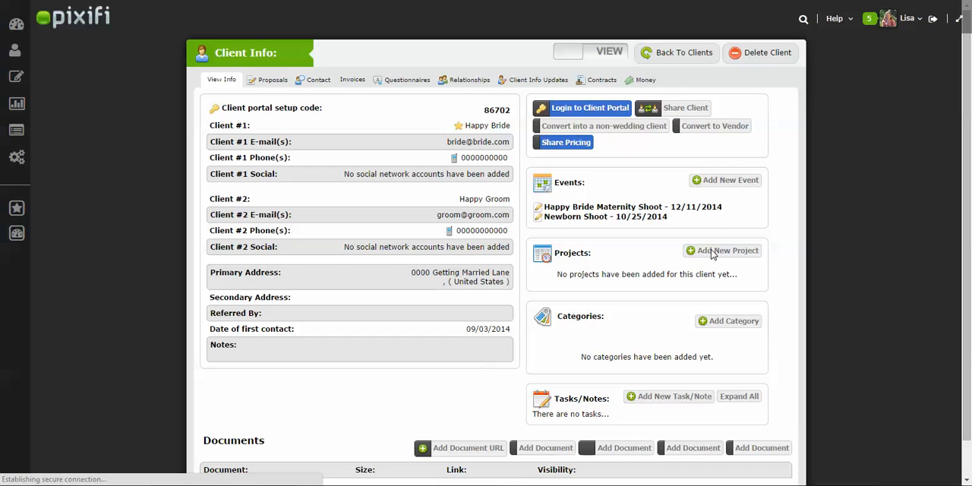
- Add a new event titled "Wedding" of type Wedding dated 10/20/2015 to the client and open it for editing
{"action": "left_click", "coordinate": [723, 190]}
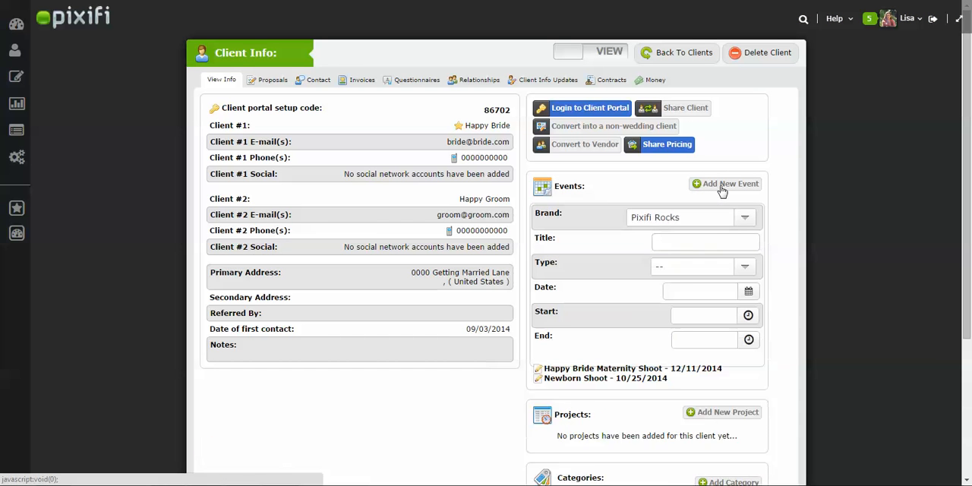
{"action": "left_click", "coordinate": [697, 244]}
{"action": "type", "text": "Wedding"}
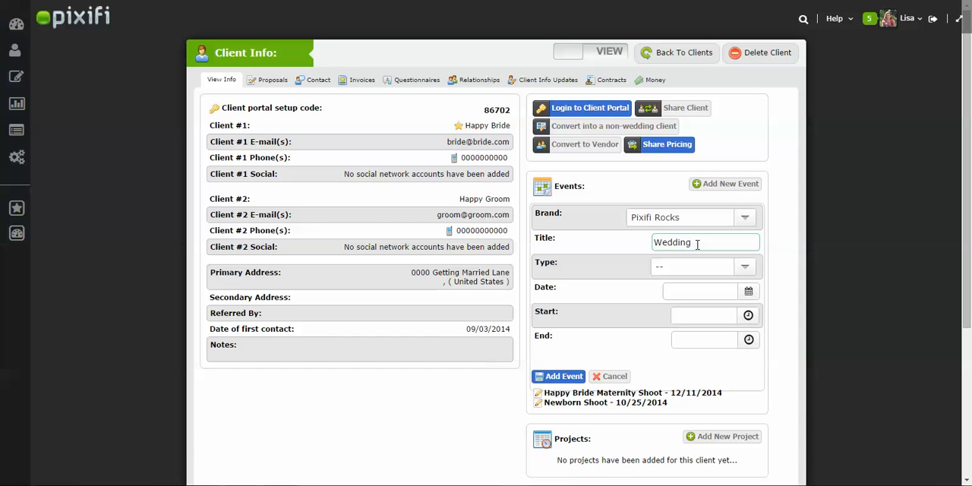
{"action": "left_click", "coordinate": [746, 270]}
{"action": "left_click", "coordinate": [723, 286]}
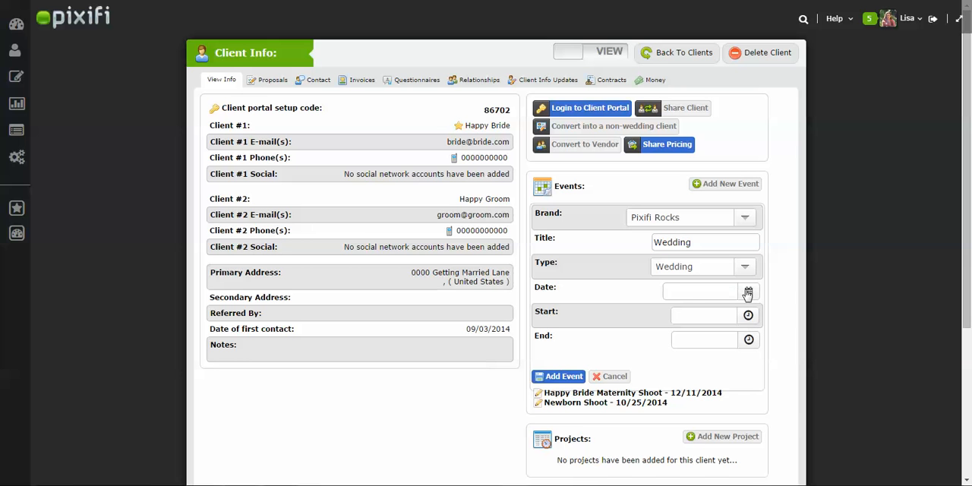
{"action": "left_click", "coordinate": [749, 291]}
{"action": "left_click", "coordinate": [797, 312]}
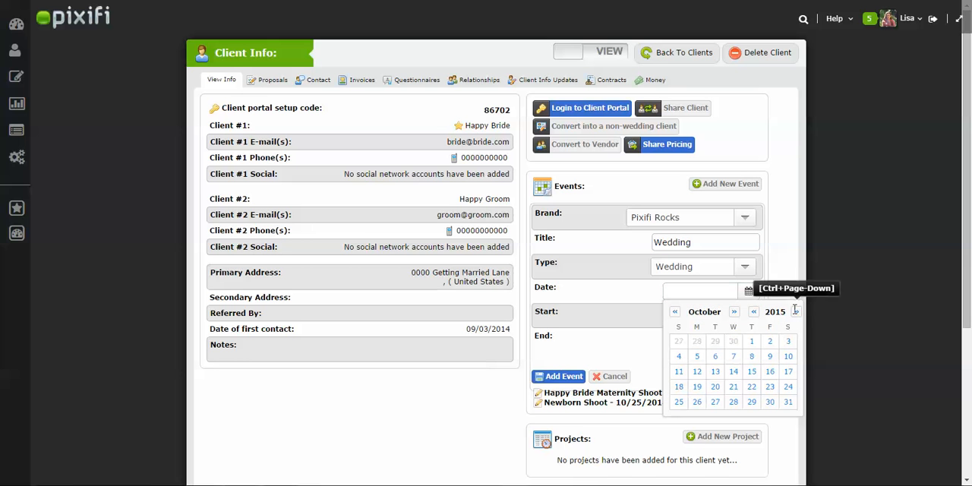
{"action": "left_click", "coordinate": [715, 388]}
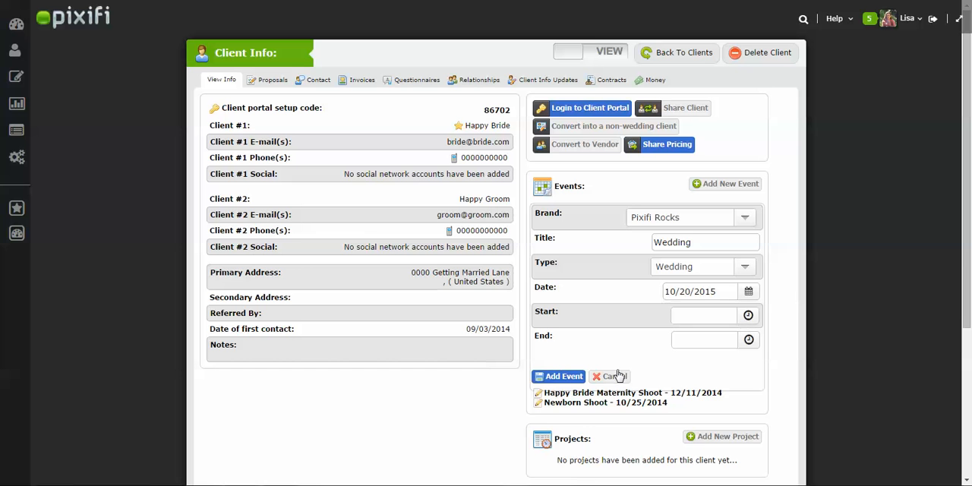
{"action": "left_click", "coordinate": [564, 377]}
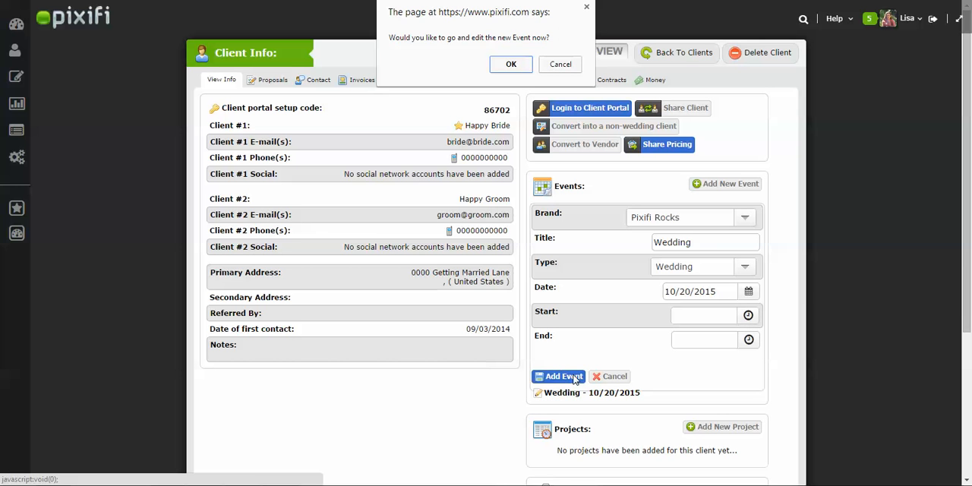
{"action": "left_click", "coordinate": [522, 68]}
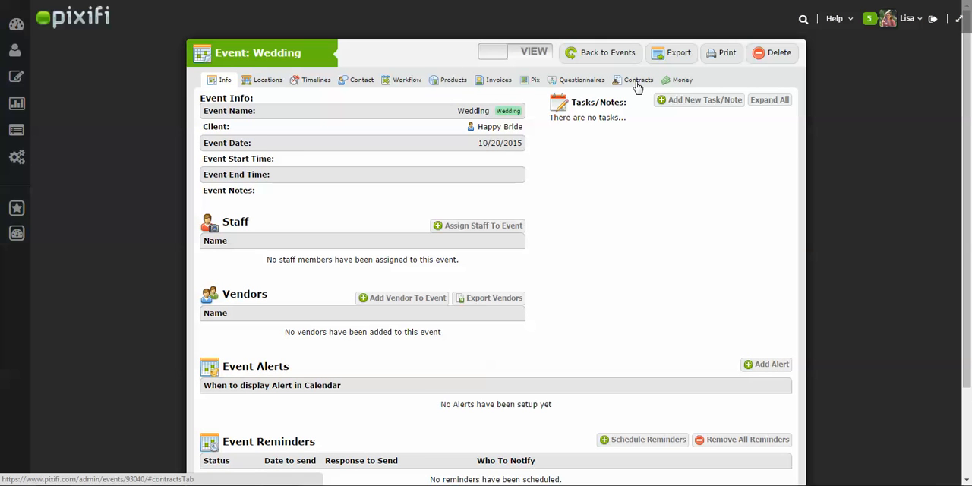
- Start a new contract for the wedding event from "Test contract template" and look through the filled-in contract text
{"action": "left_click", "coordinate": [638, 81]}
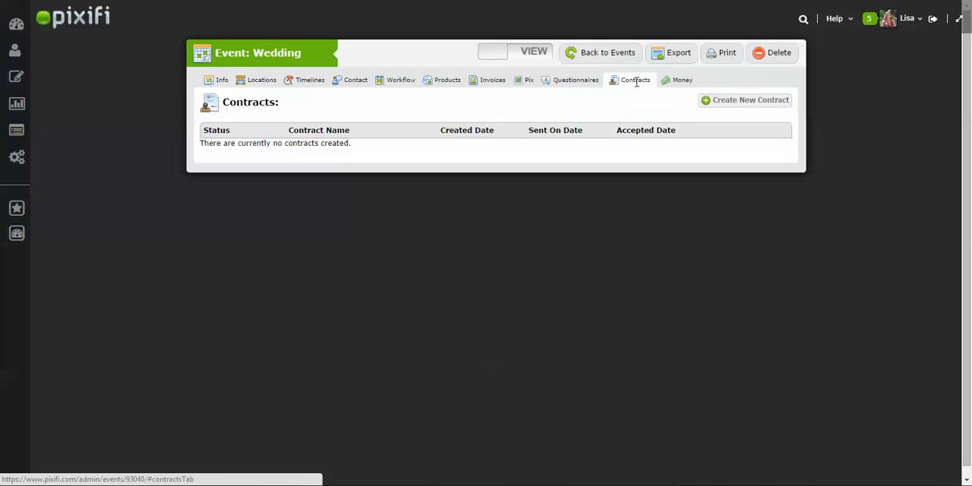
{"action": "left_click", "coordinate": [740, 102]}
{"action": "left_click", "coordinate": [701, 220]}
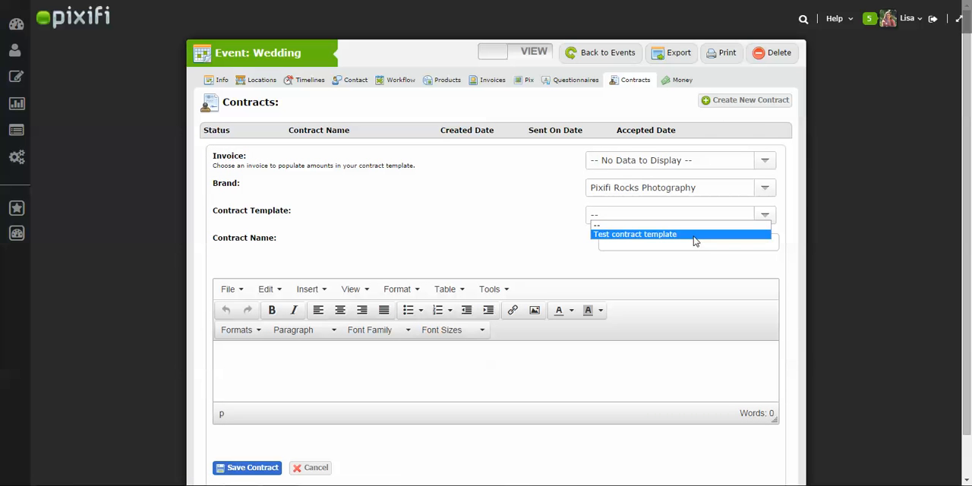
{"action": "left_click", "coordinate": [694, 234]}
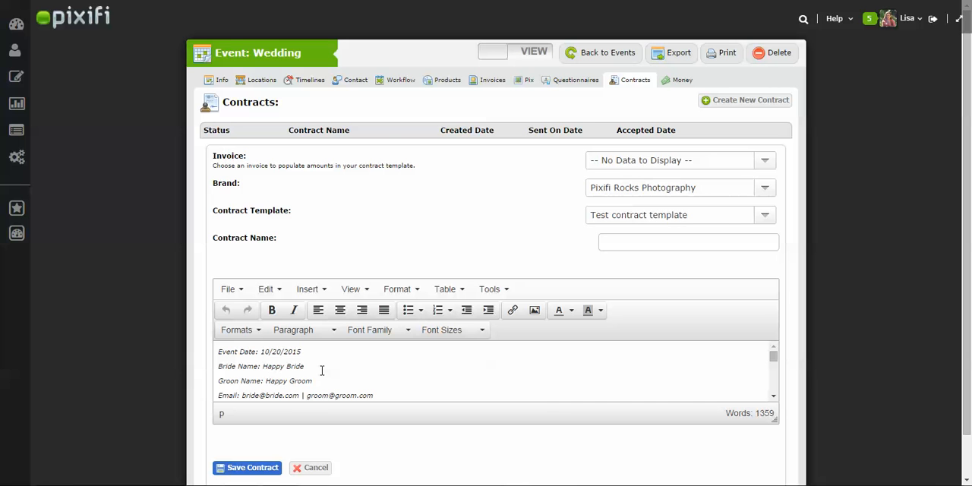
{"action": "left_click_drag", "start_coordinate": [313, 381], "coordinate": [217, 350]}
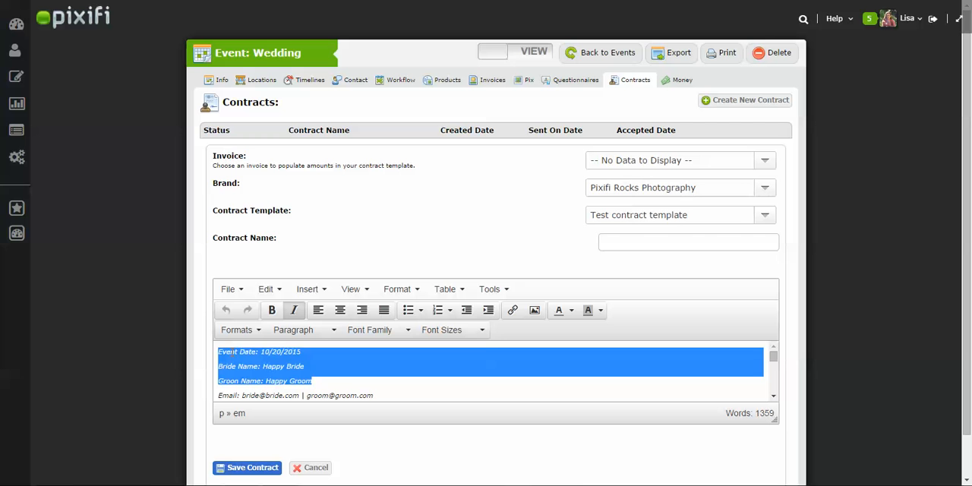
{"action": "left_click", "coordinate": [406, 385]}
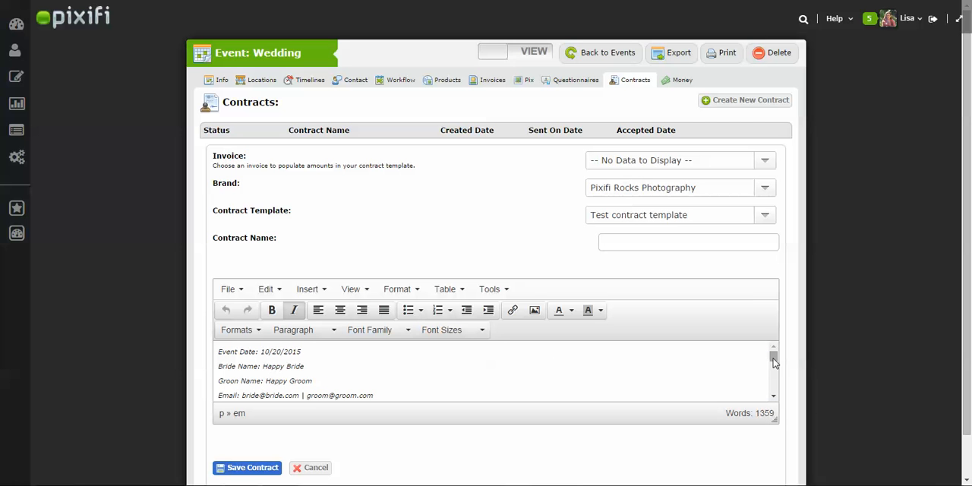
{"action": "left_click_drag", "start_coordinate": [773, 362], "coordinate": [778, 372]}
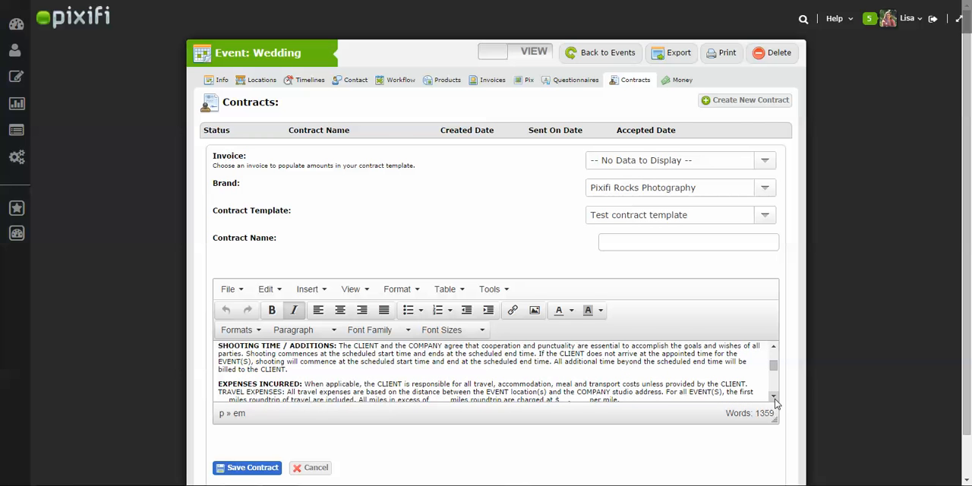
{"action": "left_click", "coordinate": [774, 396]}
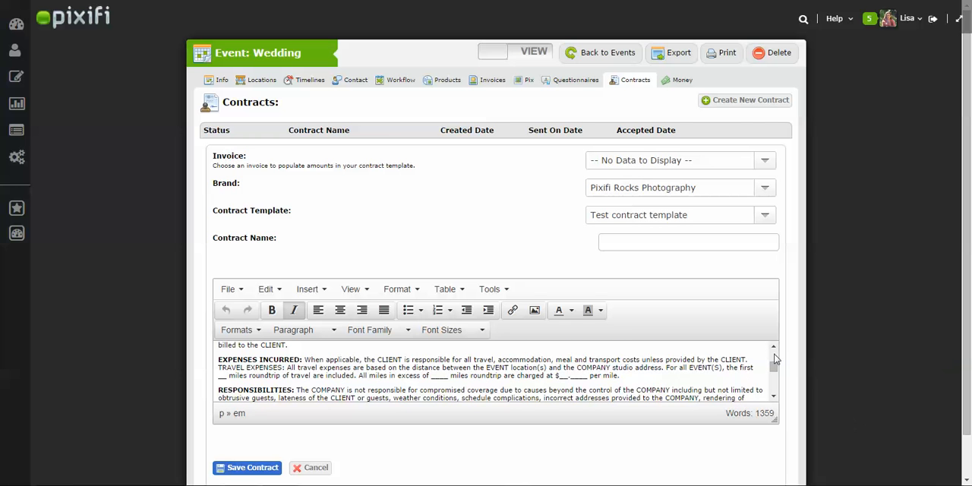
{"action": "left_click_drag", "start_coordinate": [774, 368], "coordinate": [775, 346]}
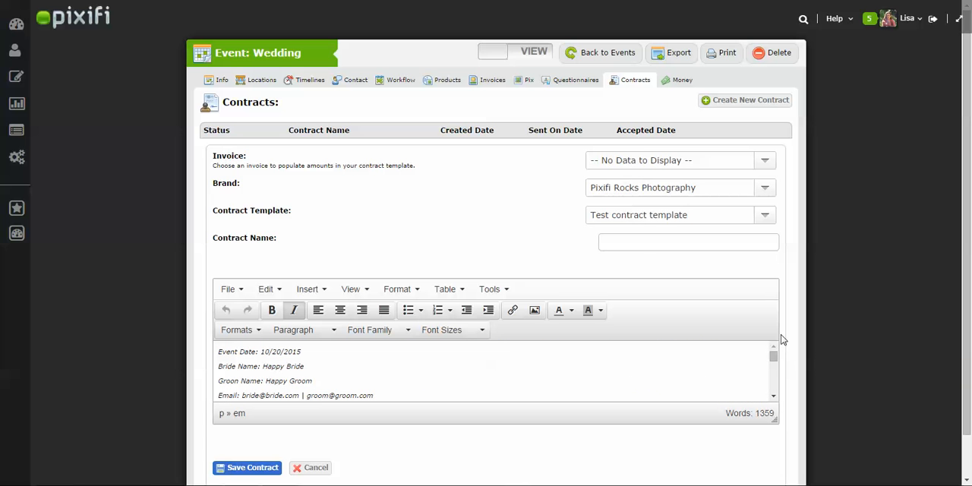
- Name the contract "Happy B + G contract", save it, and open it for editing
{"action": "left_click", "coordinate": [643, 241]}
{"action": "type", "text": "Happt"}
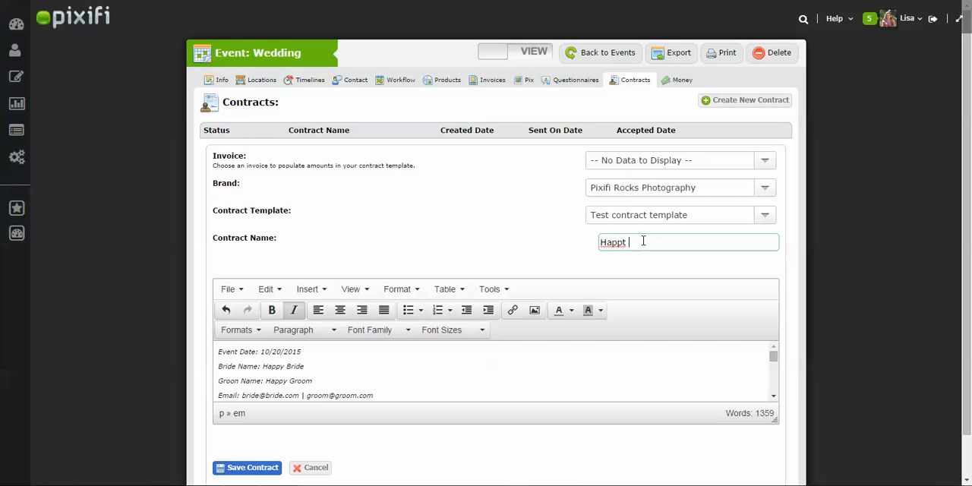
{"action": "key", "text": "BackSpace"}
{"action": "type", "text": "y B & G contract"}
{"action": "left_click_drag", "start_coordinate": [710, 241], "coordinate": [551, 243]}
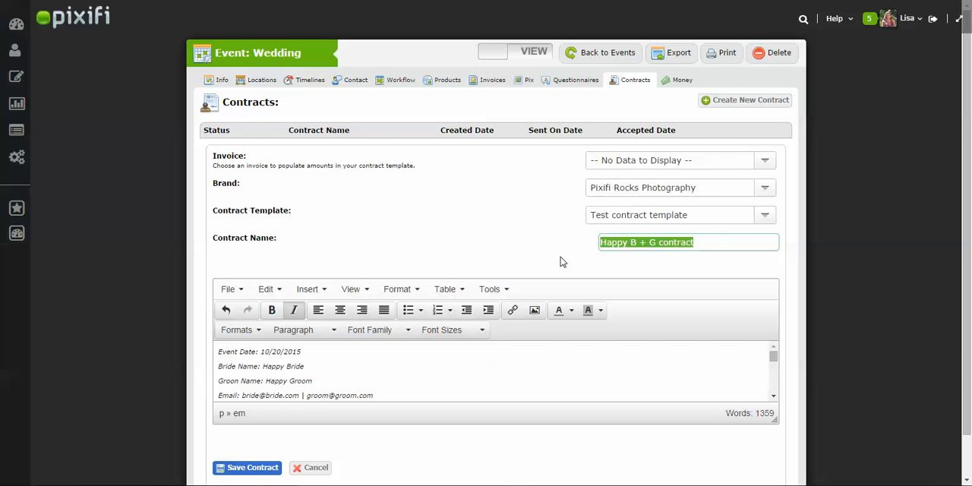
{"action": "left_click", "coordinate": [264, 471]}
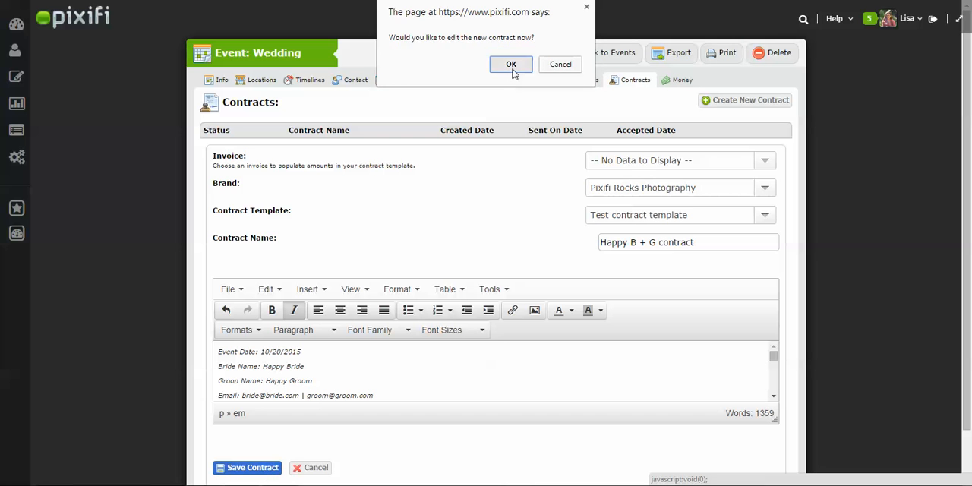
{"action": "left_click", "coordinate": [512, 65]}
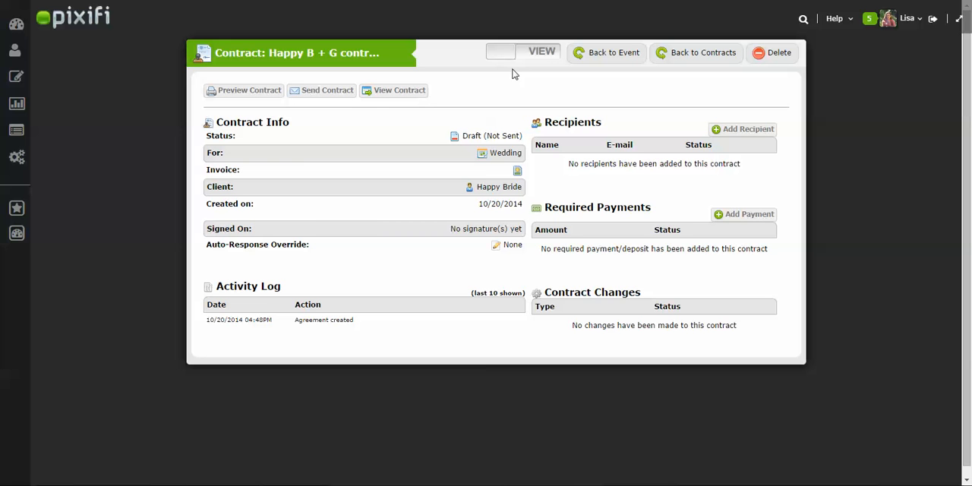
- Add the bride as a contract recipient, populating the details from the existing client
{"action": "left_click", "coordinate": [734, 131]}
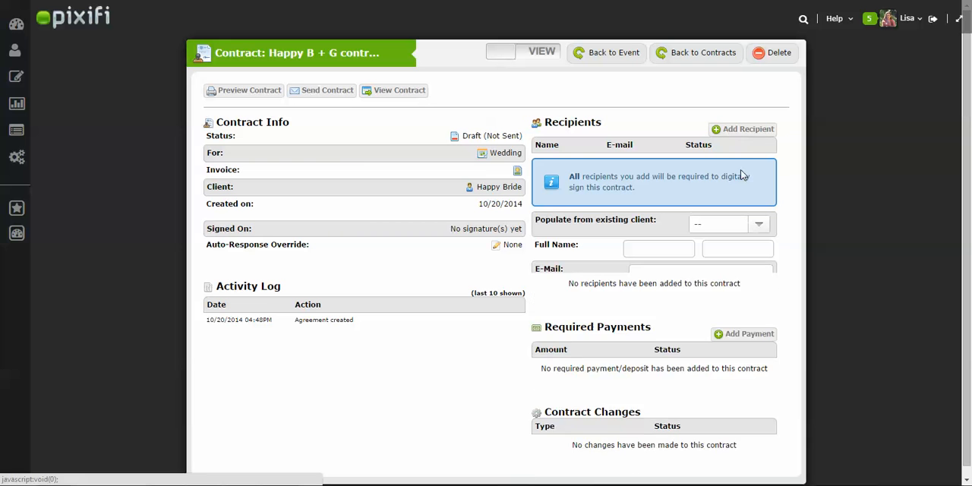
{"action": "left_click", "coordinate": [734, 227]}
{"action": "left_click", "coordinate": [731, 248]}
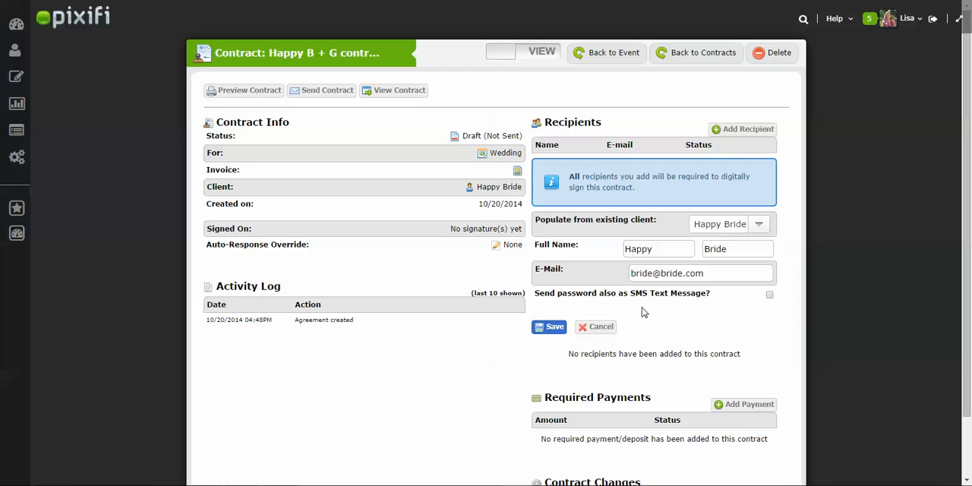
{"action": "left_click", "coordinate": [554, 328]}
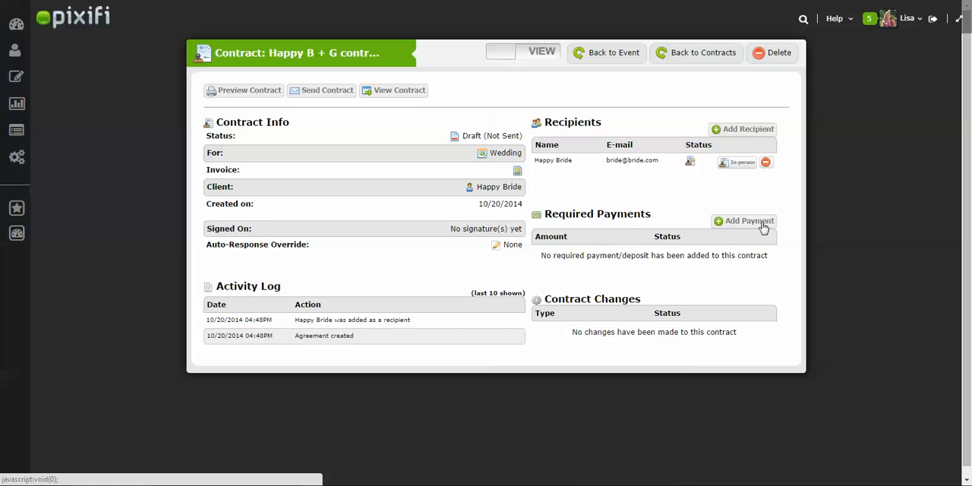
- Add a required payment of 1000.00 to the contract
{"action": "left_click", "coordinate": [762, 226]}
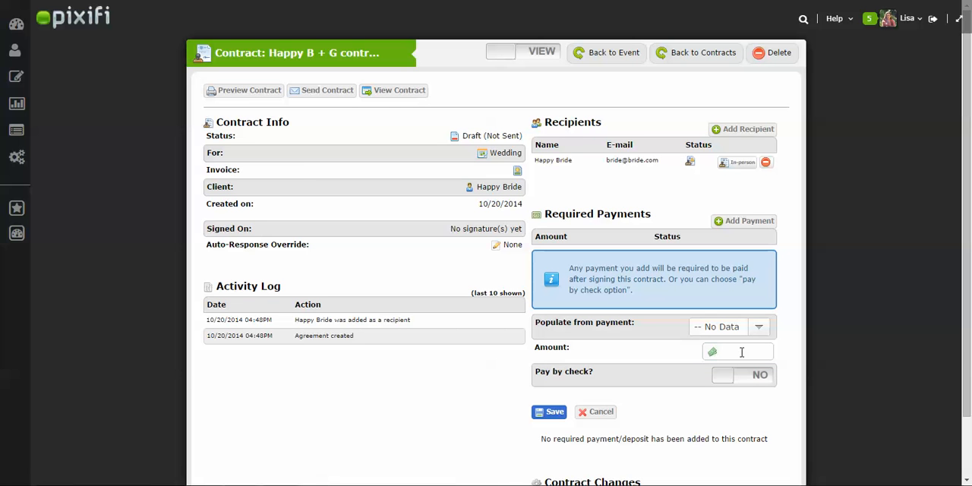
{"action": "left_click", "coordinate": [743, 352]}
{"action": "type", "text": "1000.00"}
{"action": "left_click", "coordinate": [555, 412]}
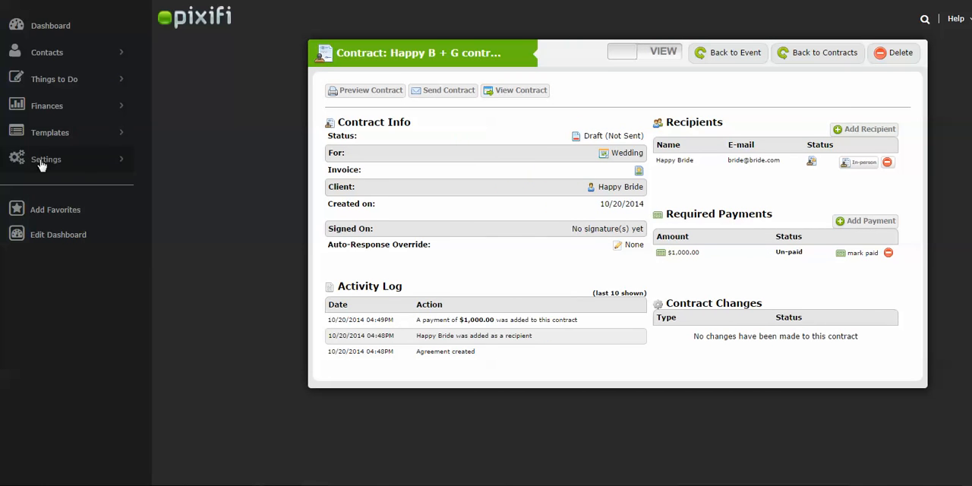
- Start sending the contract and load the "Wedding {Send Contract}" response into the e-mail
{"action": "left_click", "coordinate": [42, 165]}
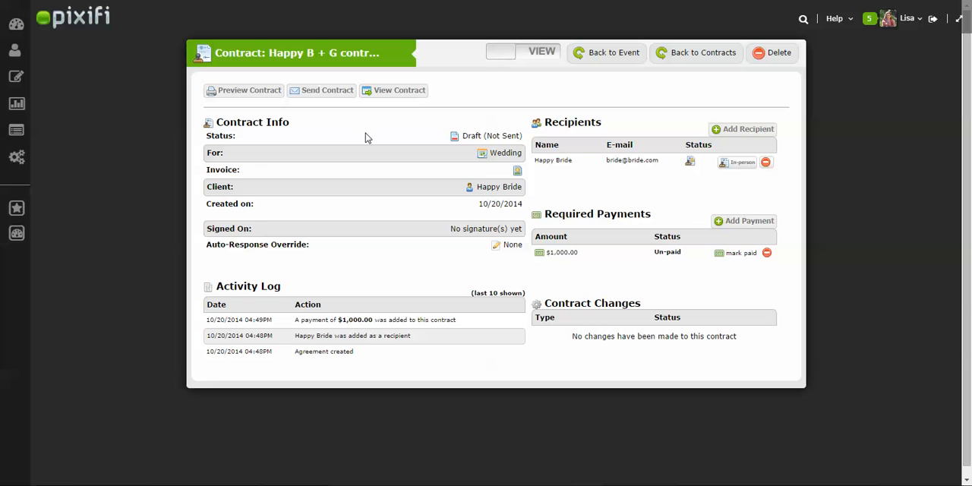
{"action": "left_click", "coordinate": [321, 92]}
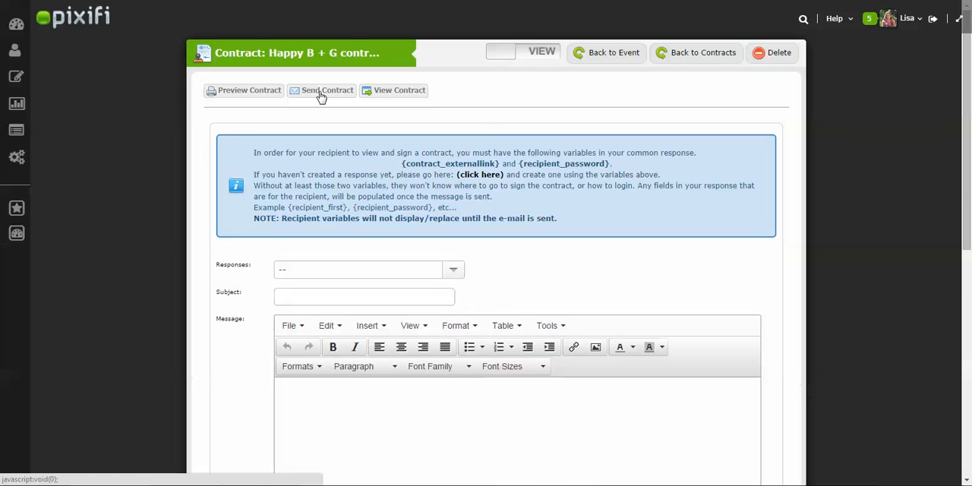
{"action": "left_click", "coordinate": [443, 279]}
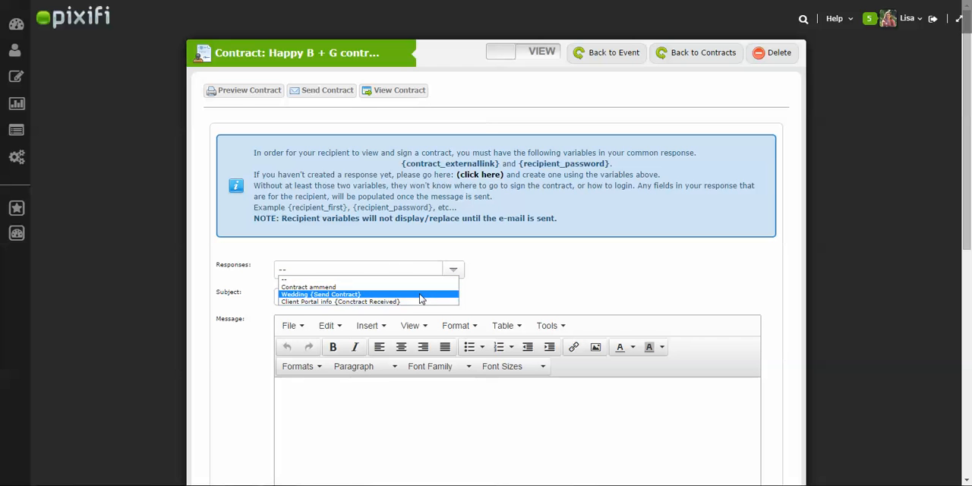
{"action": "left_click", "coordinate": [422, 295]}
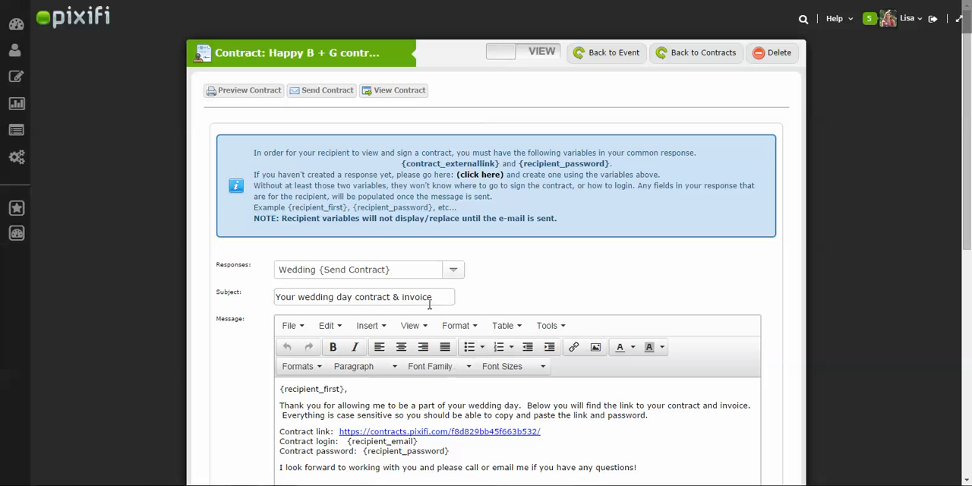
- Replace the e-mail subject with "Bride and Groom wedding Contract"
{"action": "left_click", "coordinate": [435, 297]}
{"action": "left_click_drag", "start_coordinate": [435, 296], "coordinate": [275, 297]}
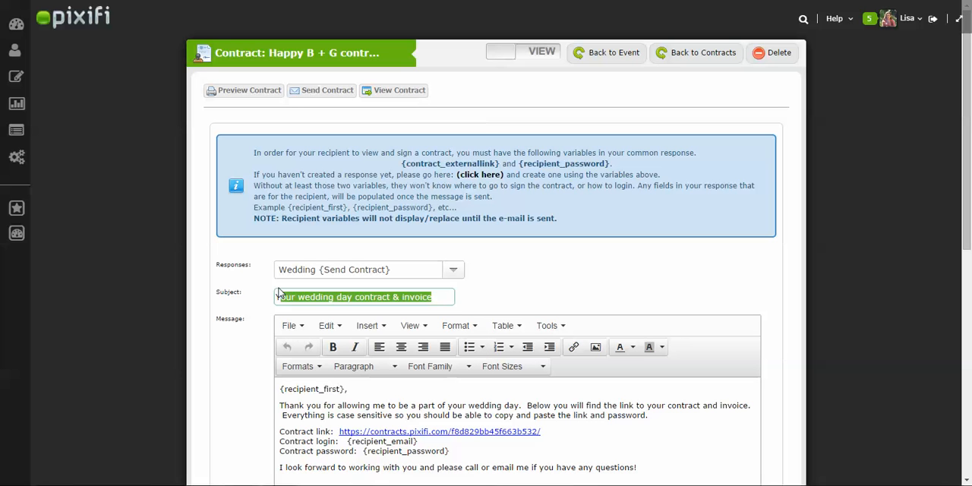
{"action": "type", "text": "Bride"}
{"action": "key", "text": "BackSpace"}
{"action": "key", "text": "BackSpace"}
{"action": "key", "text": "BackSpace"}
{"action": "key", "text": "BackSpace"}
{"action": "key", "text": "BackSpace"}
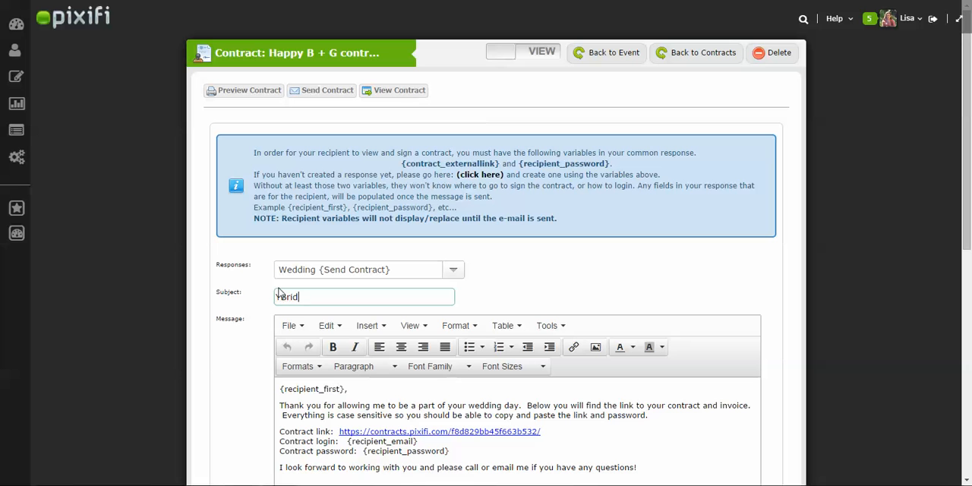
{"action": "type", "text": "ridesm"}
{"action": "key", "text": "BackSpace"}
{"action": "key", "text": "BackSpace"}
{"action": "type", "text": "and Hr"}
{"action": "key", "text": "BackSpace"}
{"action": "key", "text": "BackSpace"}
{"action": "type", "text": "Groo"}
{"action": "key", "text": "BackSpace"}
{"action": "key", "text": "BackSpace"}
{"action": "key", "text": "BackSpace"}
{"action": "type", "text": "room wed"}
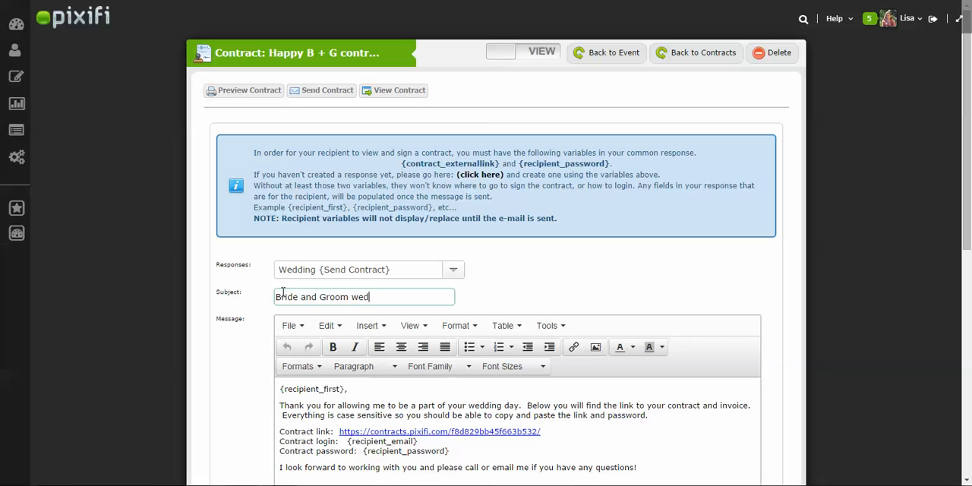
{"action": "type", "text": "ding Contract"}
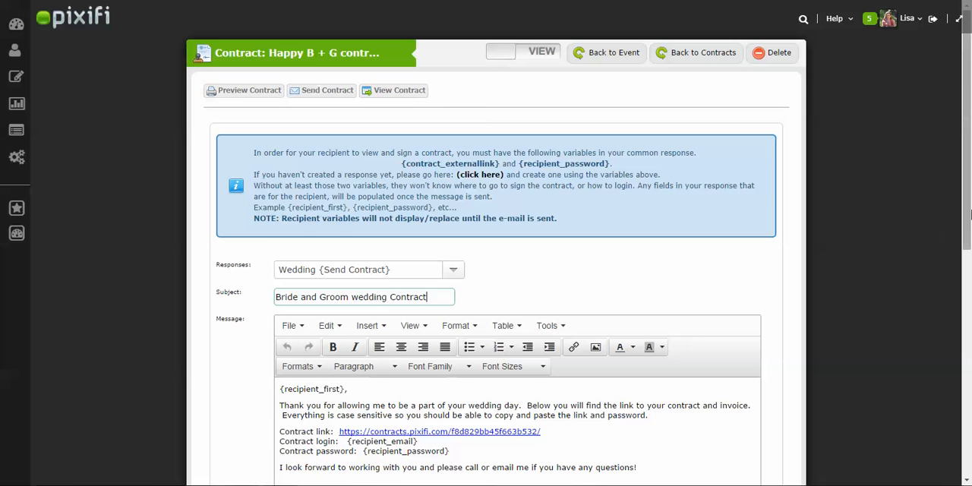
- Review the contract link, login and password lines in the message and add an empty line after the closing sentence
{"action": "scroll", "coordinate": [536, 282], "scroll_direction": "down", "scroll_amount": 3}
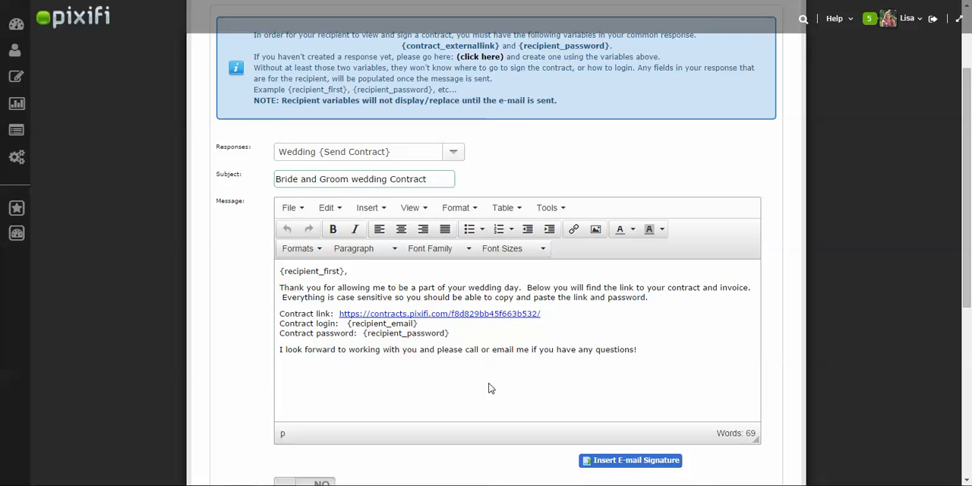
{"action": "left_click_drag", "start_coordinate": [557, 318], "coordinate": [358, 298]}
{"action": "left_click_drag", "start_coordinate": [479, 324], "coordinate": [478, 332]}
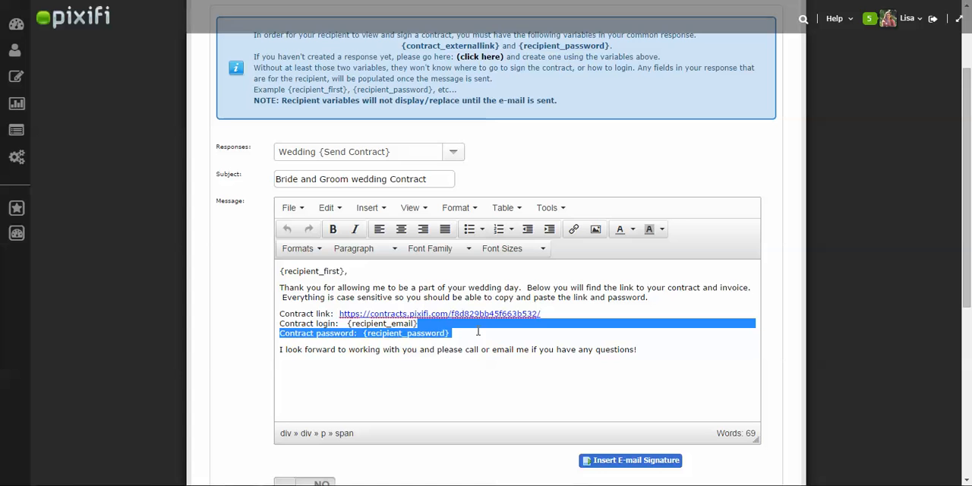
{"action": "left_click", "coordinate": [476, 331]}
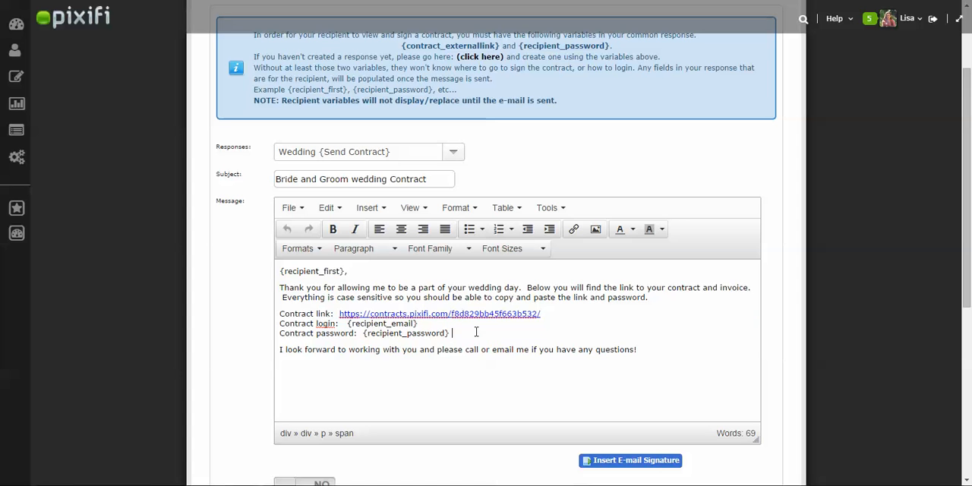
{"action": "left_click", "coordinate": [646, 352]}
- Agree to the contract terms as a digital signature and send the contract, confirming the send
{"action": "left_click_drag", "start_coordinate": [968, 290], "coordinate": [969, 356]}
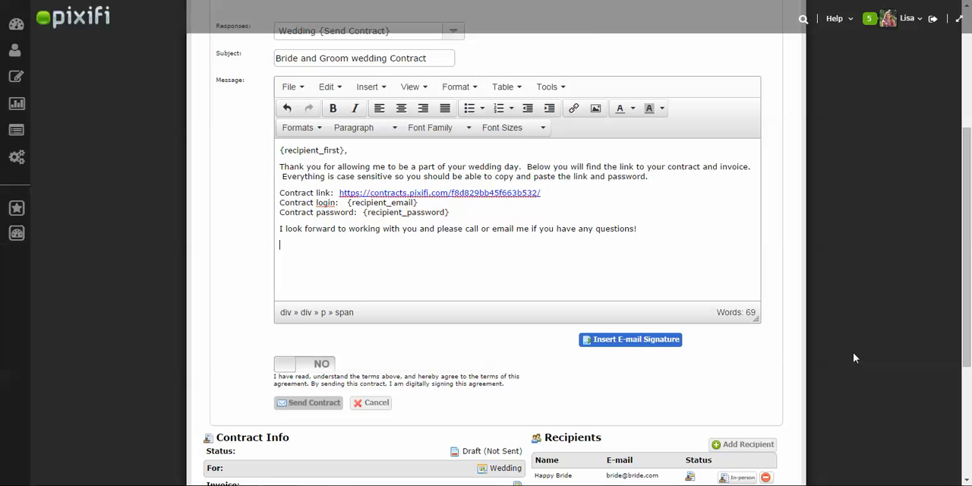
{"action": "left_click", "coordinate": [326, 364]}
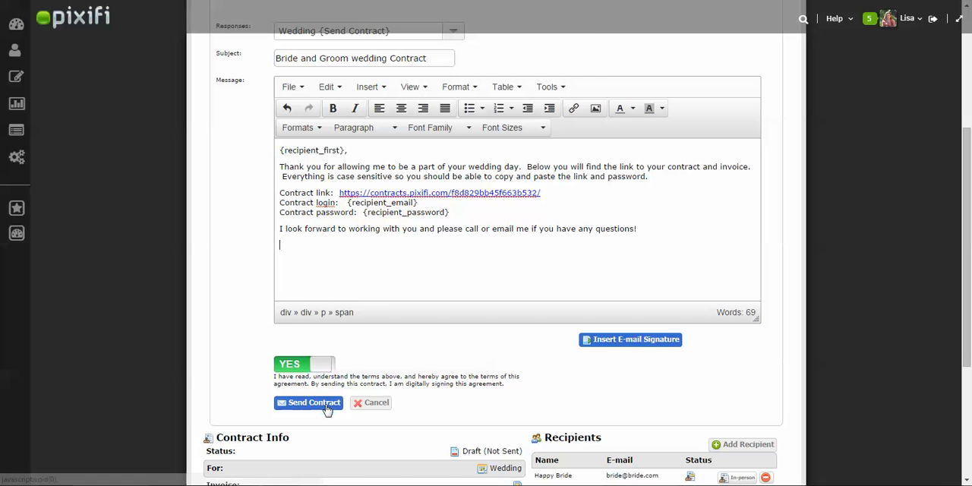
{"action": "left_click", "coordinate": [326, 404]}
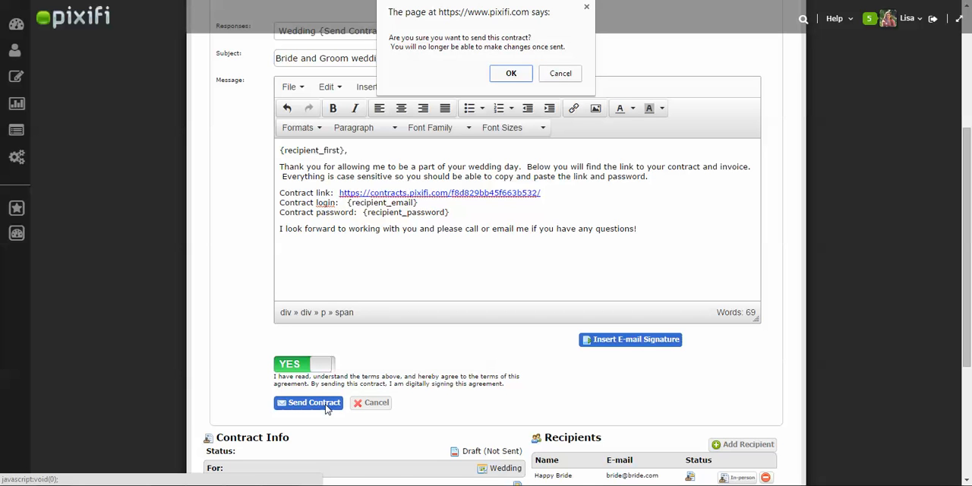
{"action": "left_click", "coordinate": [510, 73]}
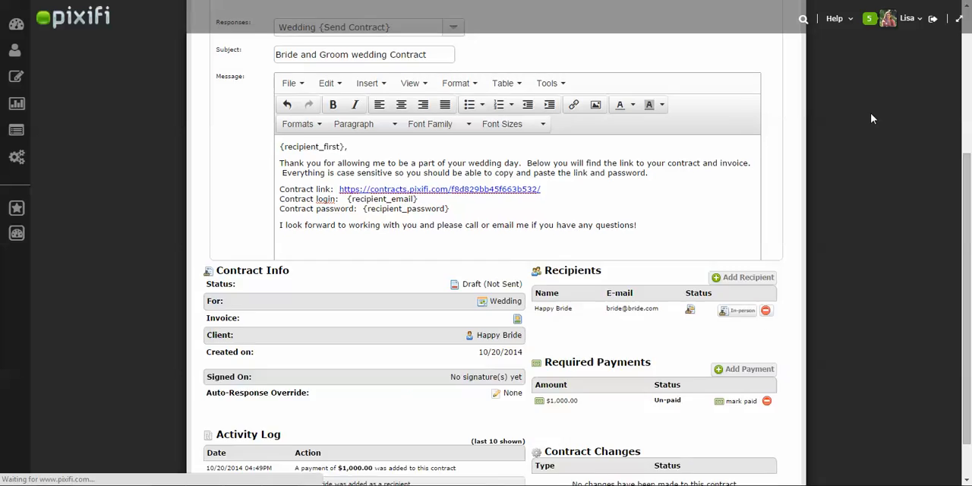